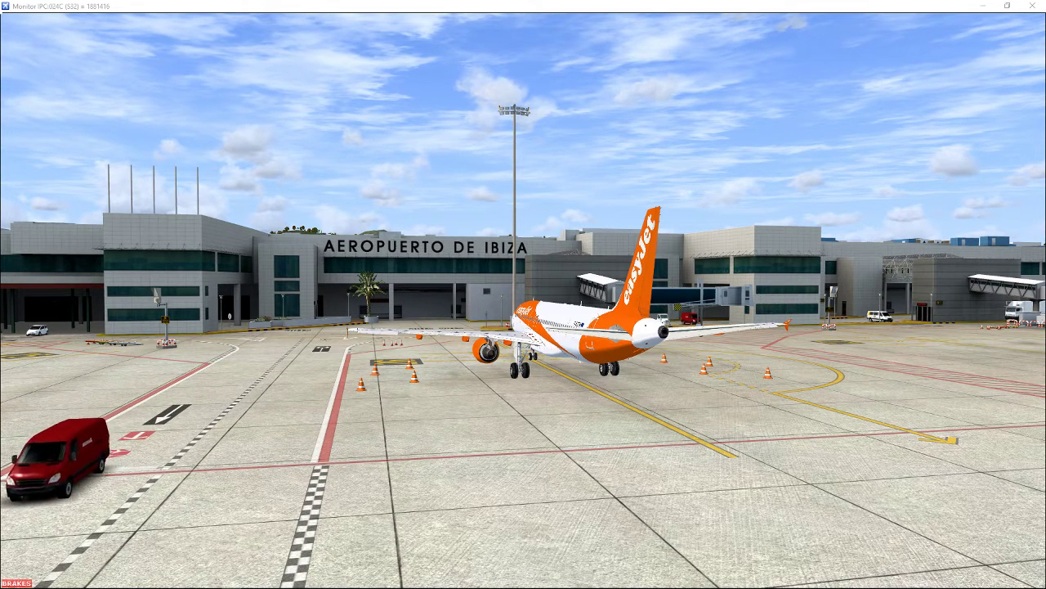
pyautogui.press('s')
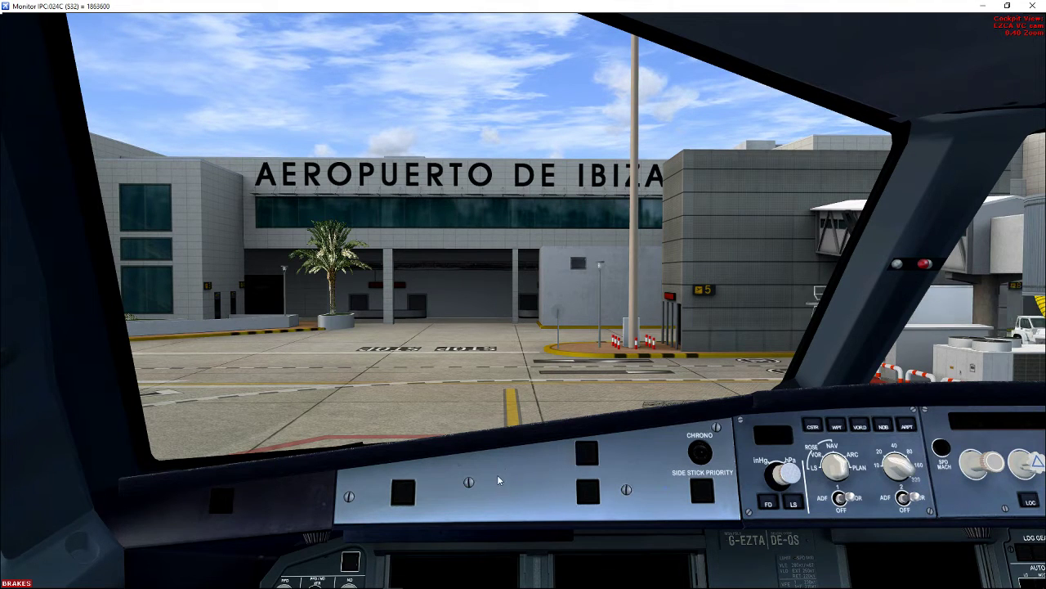
pyautogui.hotkey('shift', 'BackSpace')
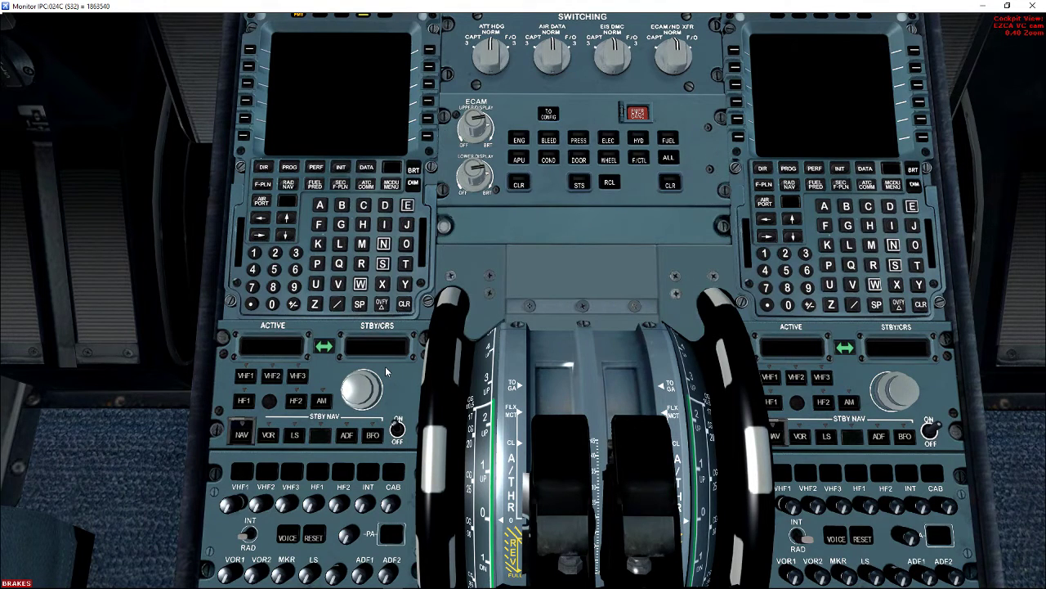
pyautogui.press('alt')
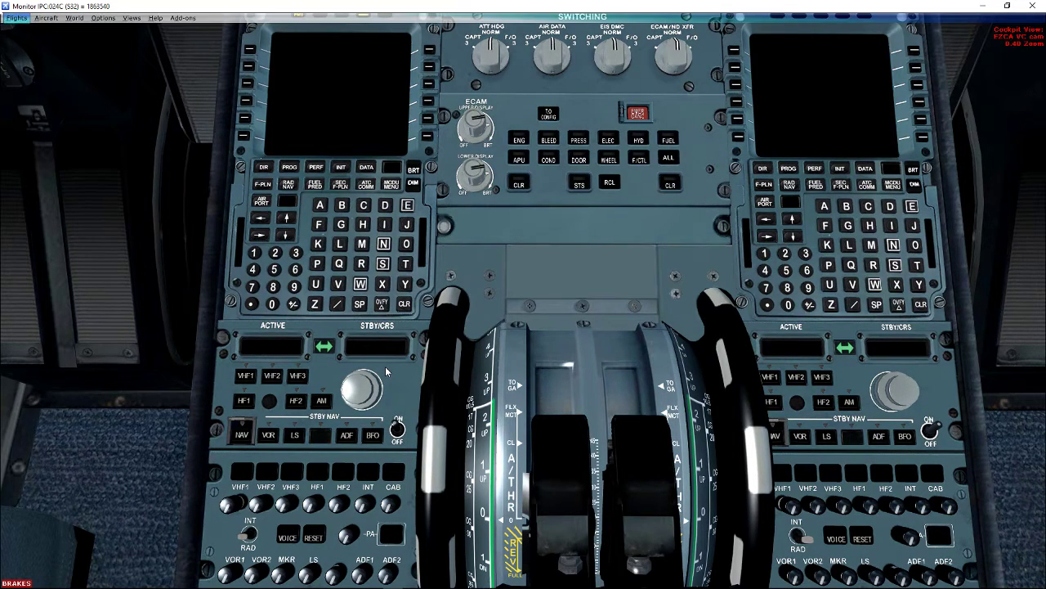
pyautogui.click(184, 18)
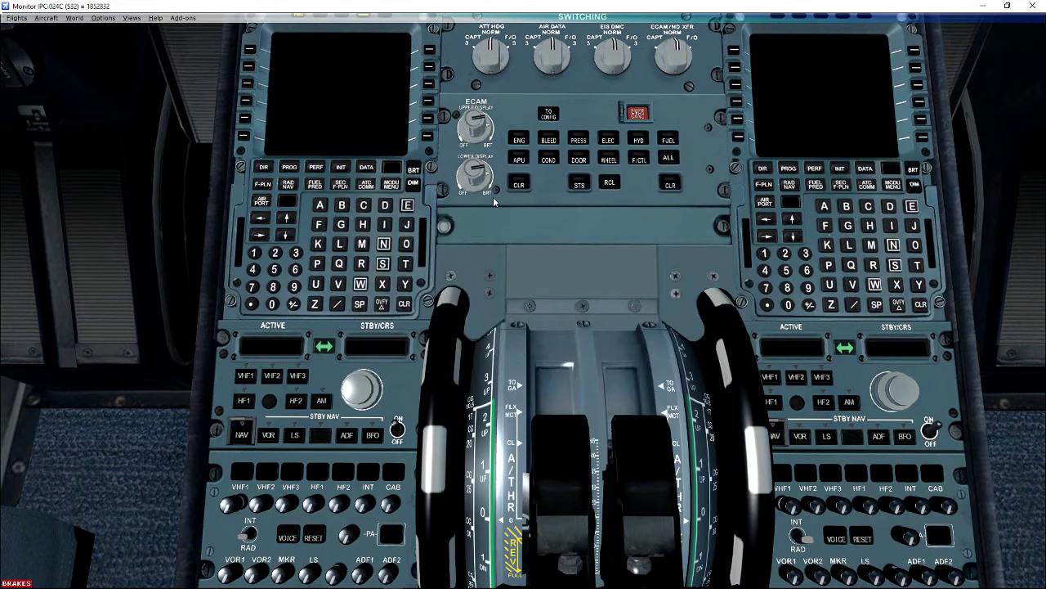
pyautogui.press('F9')
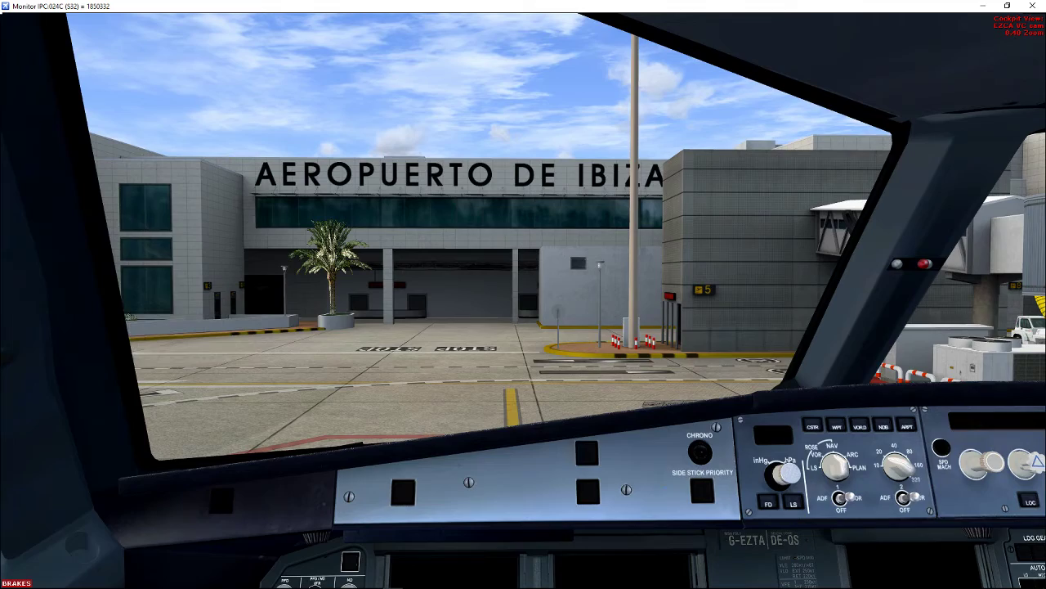
# Switch to PRO-ATC/X and start the IBIZA to COSTA DEL SOL flight with the Default FSX/P3D Flightplan loading option.
pyautogui.moveTo(0, 49); pyautogui.dragTo(509, 116)
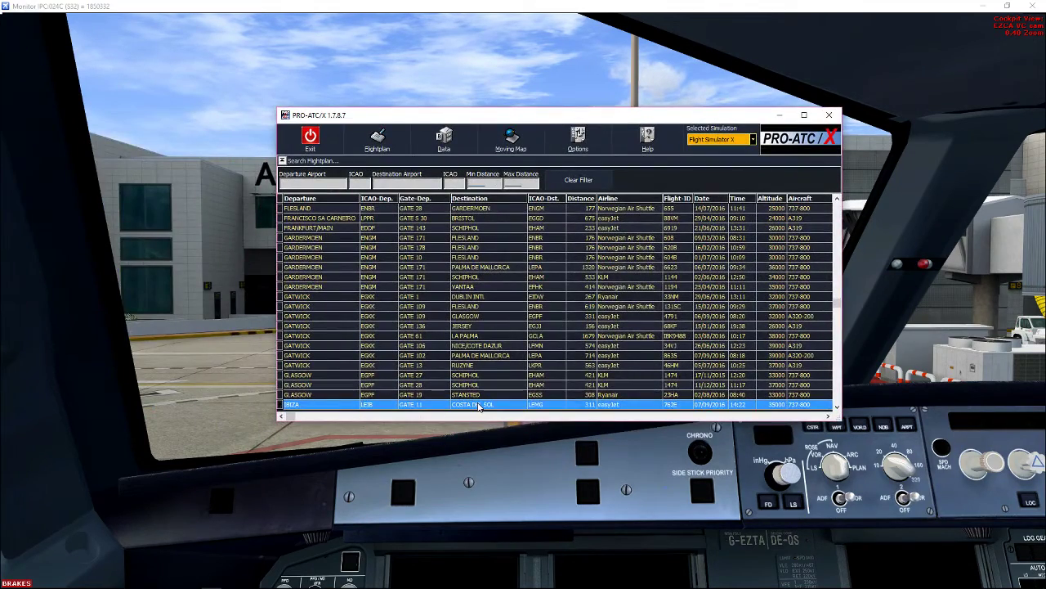
pyautogui.rightClick(480, 406)
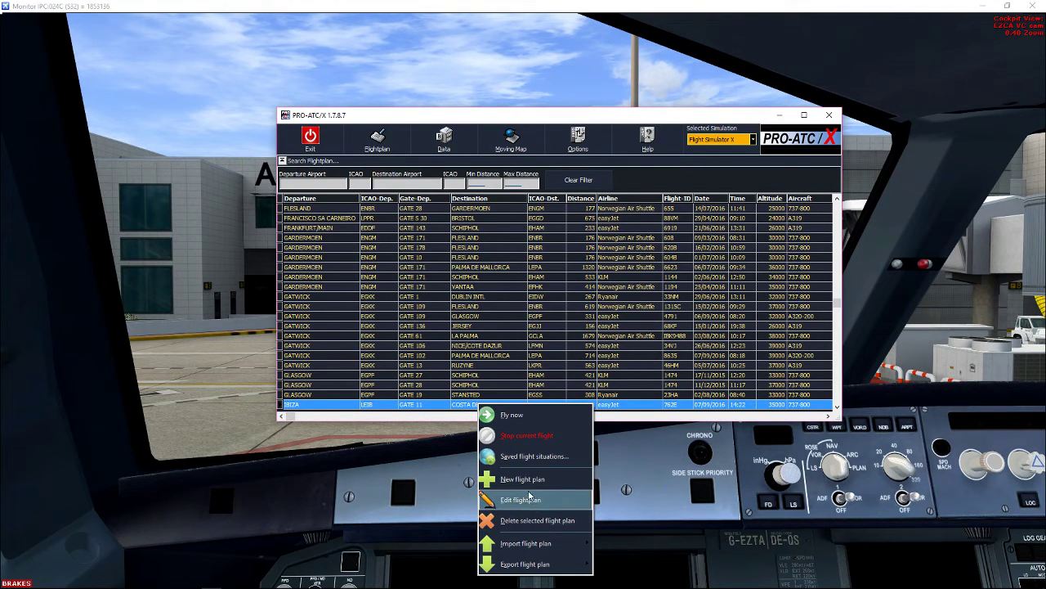
pyautogui.click(514, 415)
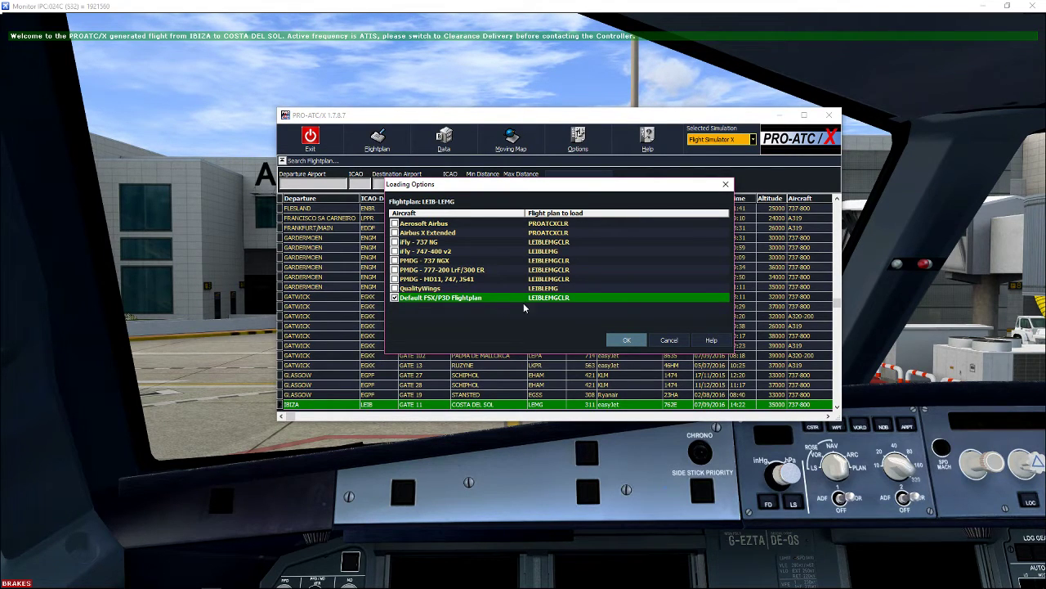
pyautogui.click(633, 343)
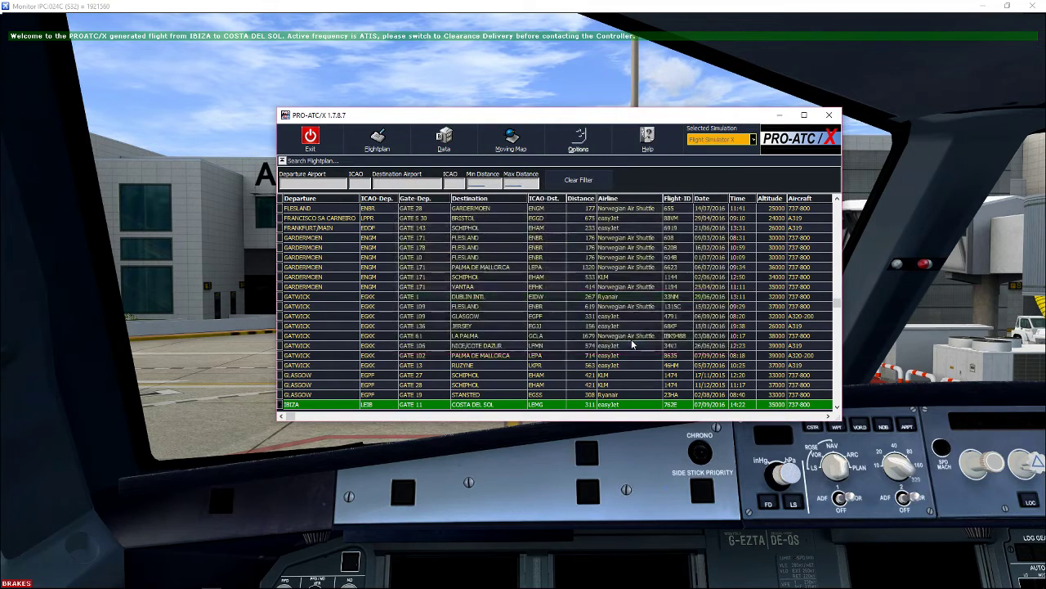
pyautogui.moveTo(595, 117); pyautogui.dragTo(0, 116)
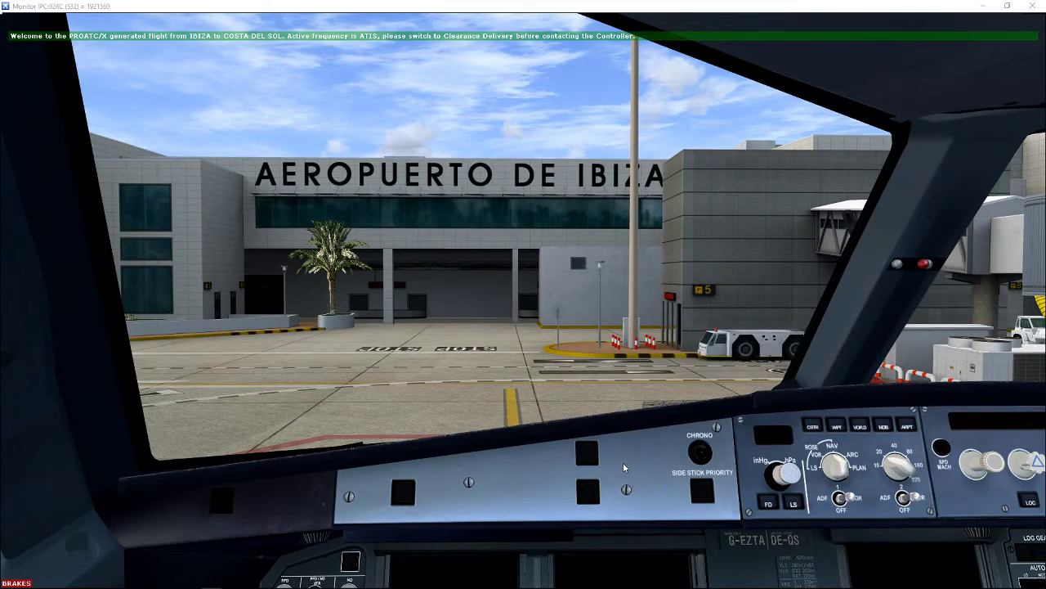
# Increase the brightness of the captain's MCDU display on the centre pedestal.
pyautogui.press('a')
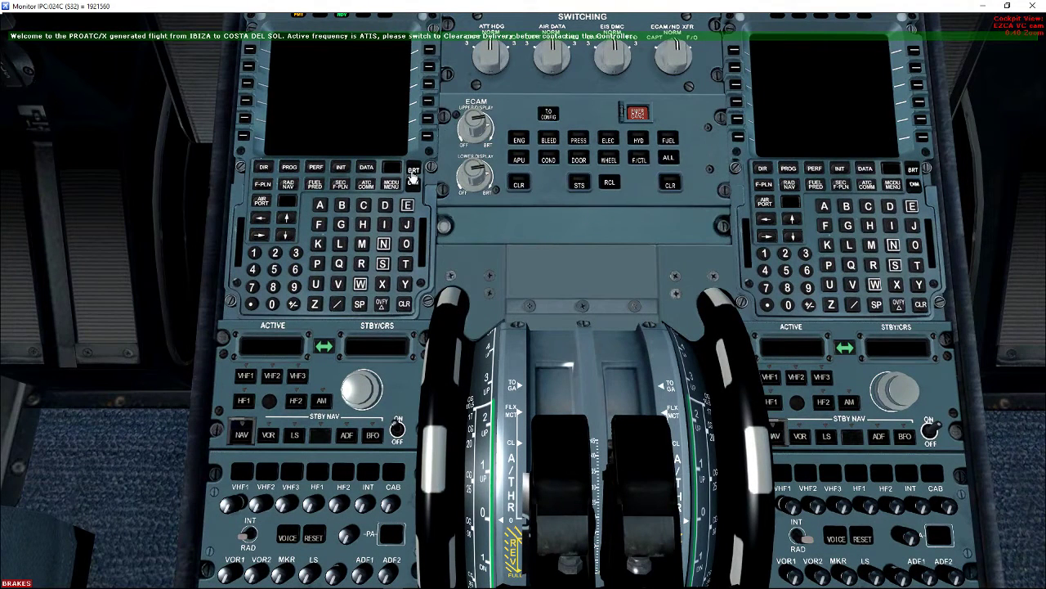
pyautogui.click(415, 174)
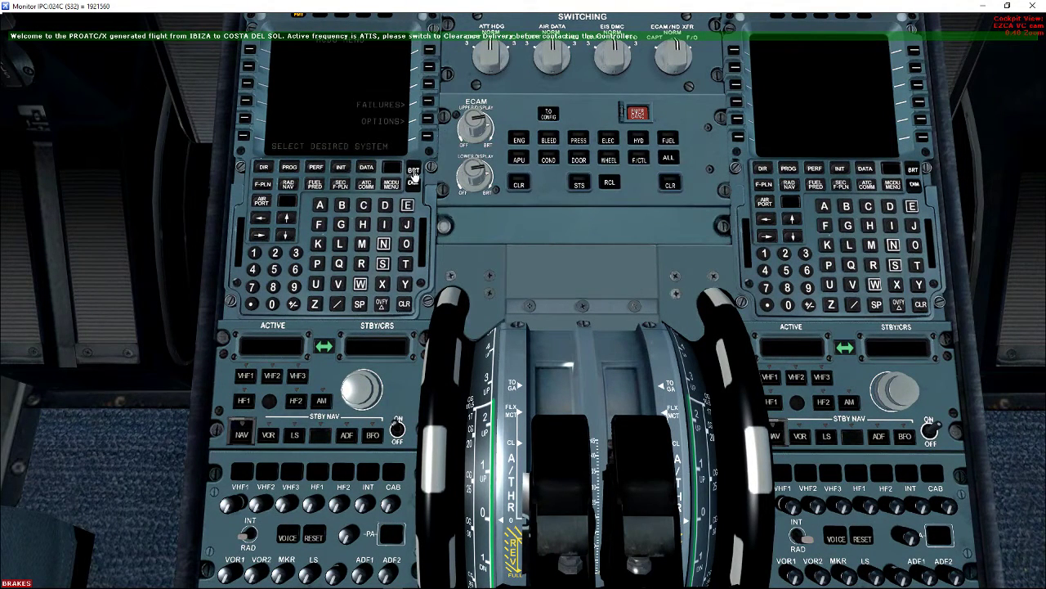
pyautogui.click(416, 173)
pyautogui.click(415, 174)
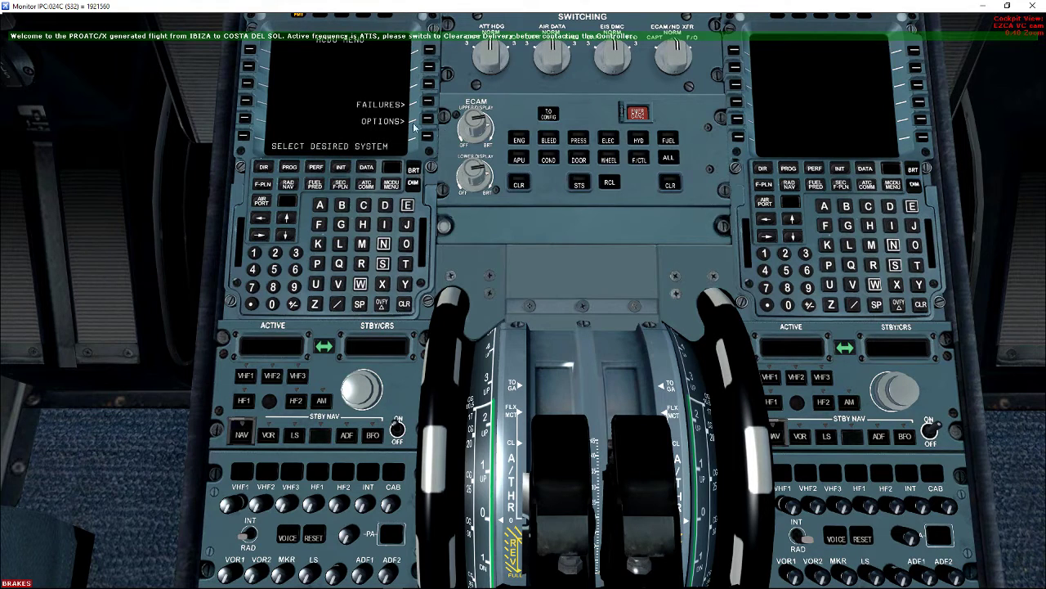
# Connect the GPU from the external connectors page of the captain's MCDU options.
pyautogui.click(427, 123)
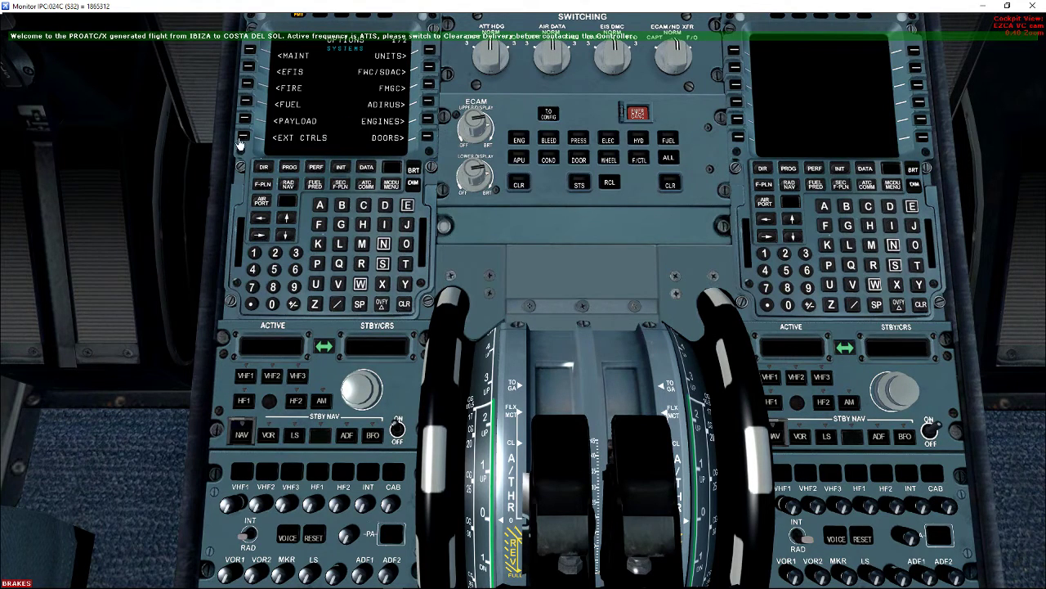
pyautogui.click(244, 137)
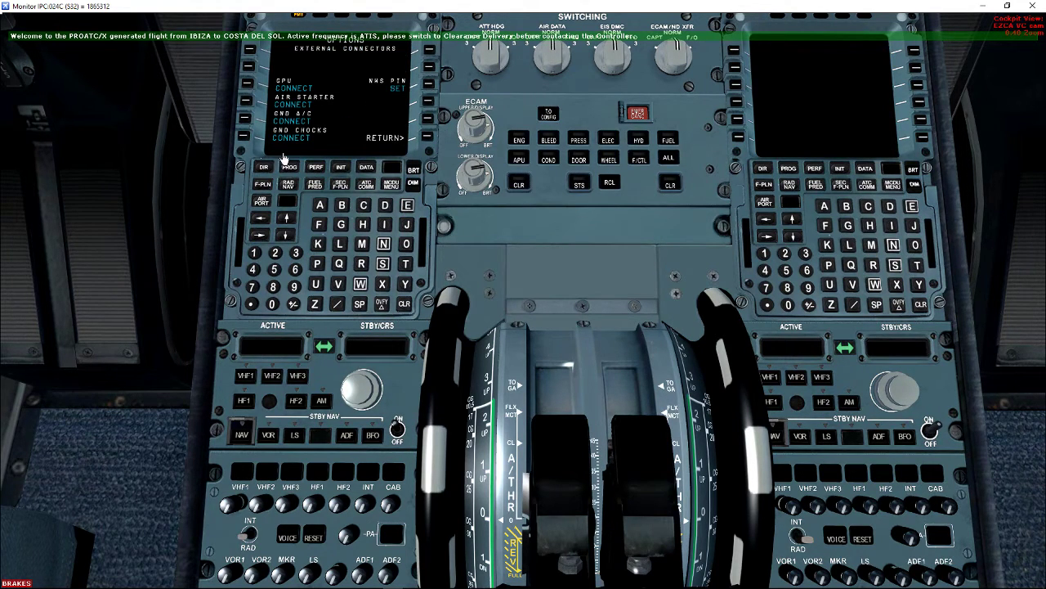
pyautogui.click(248, 87)
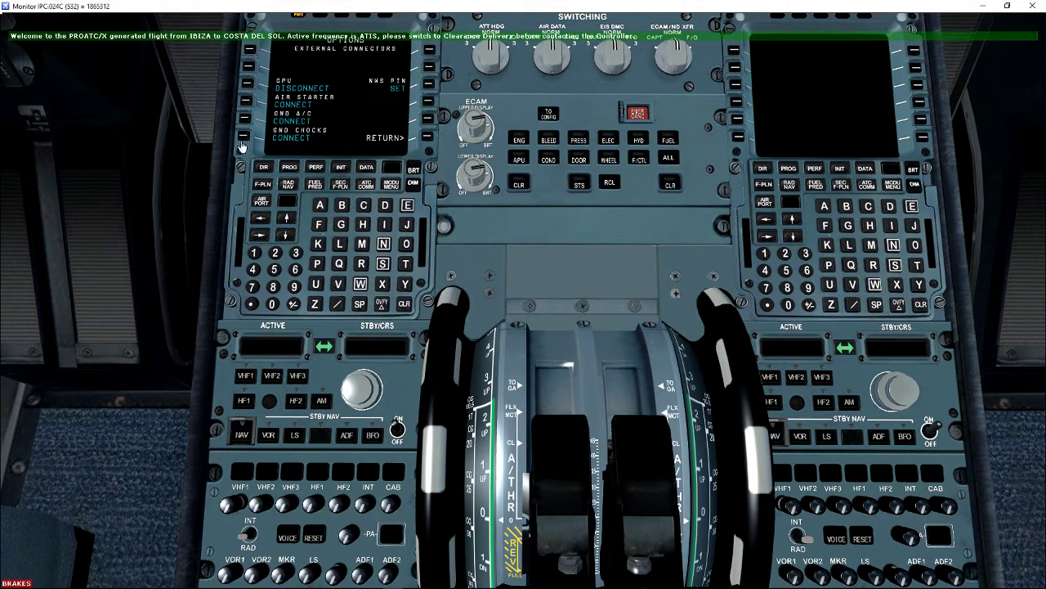
# Power up the aircraft on the overhead panel by switching on batteries 1 and 2 and external power.
pyautogui.press('a')
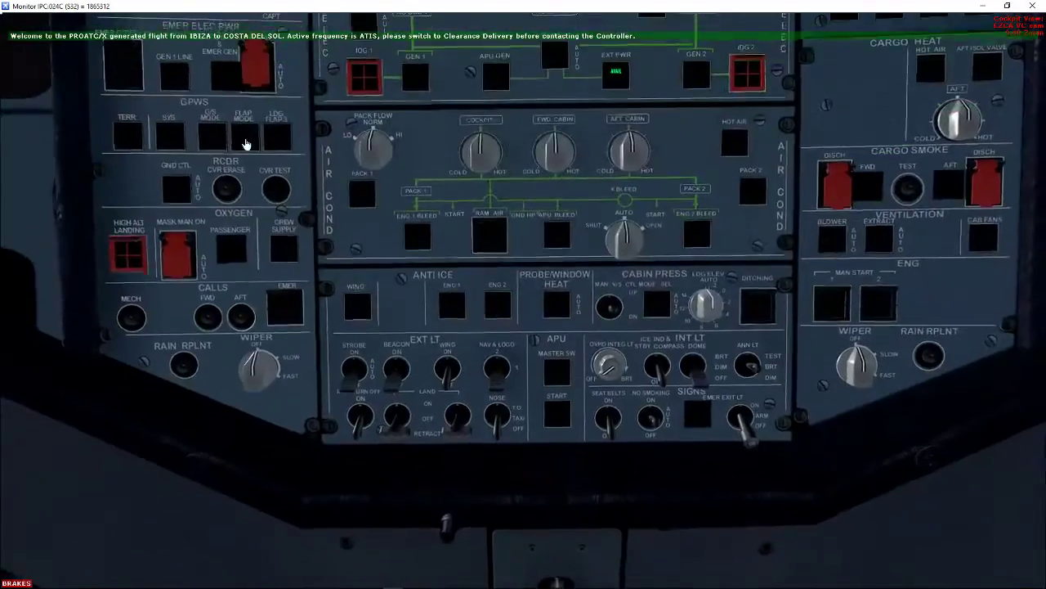
pyautogui.press('a')
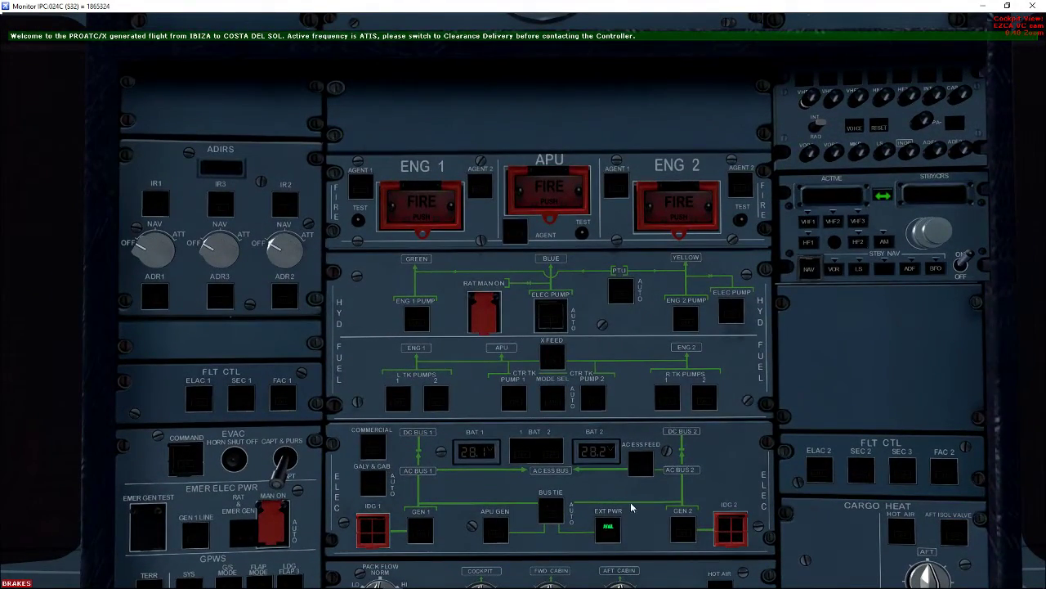
pyautogui.click(551, 458)
pyautogui.click(552, 459)
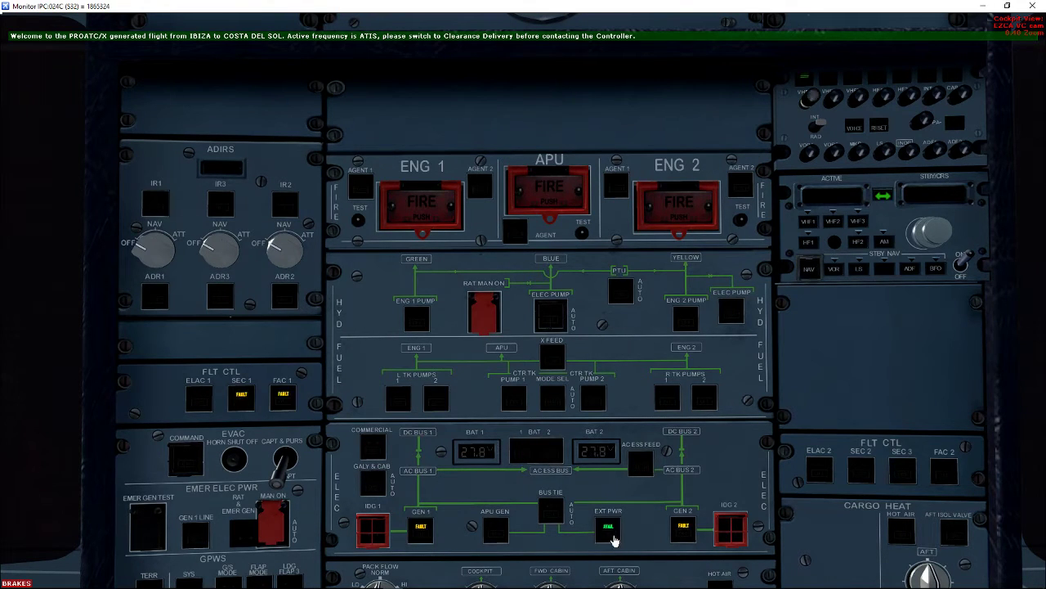
pyautogui.click(620, 537)
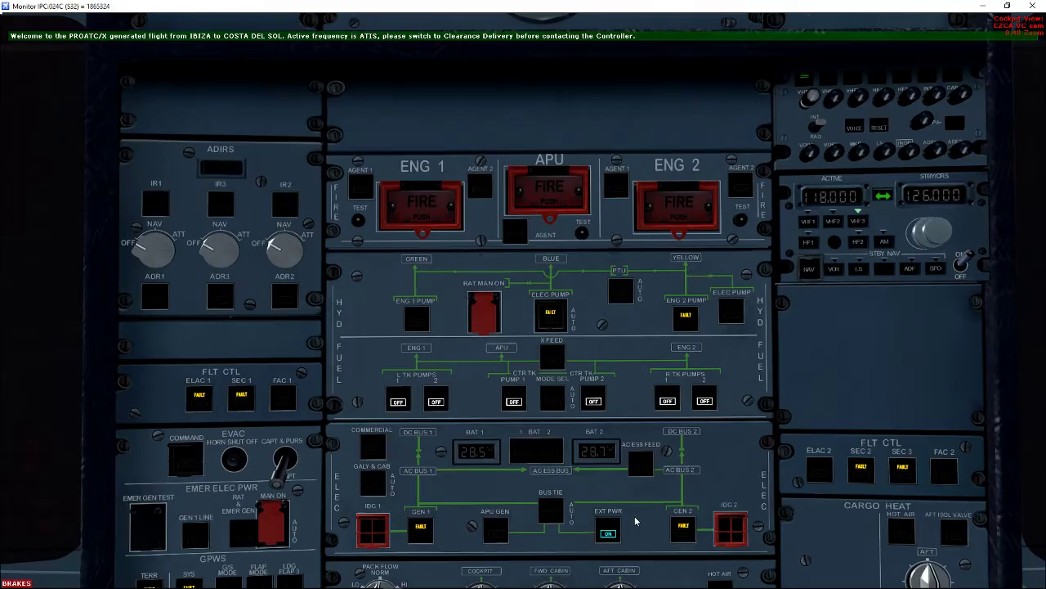
# Switch to PRO-ATC/X and look up the radio frequency to set in the Moving Map's inflight info.
pyautogui.press('a')
pyautogui.press('a')
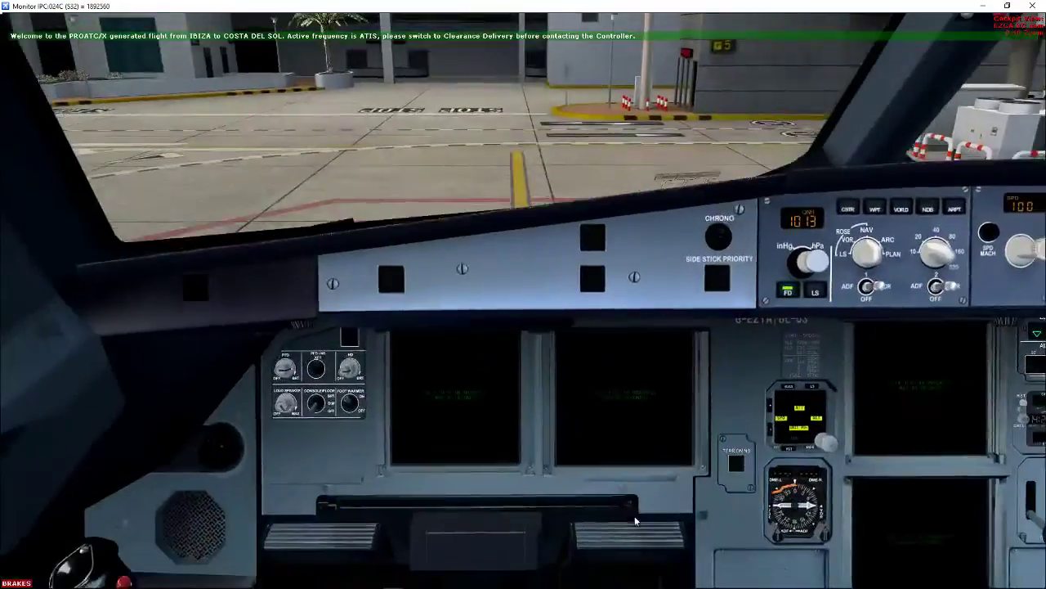
pyautogui.press('a')
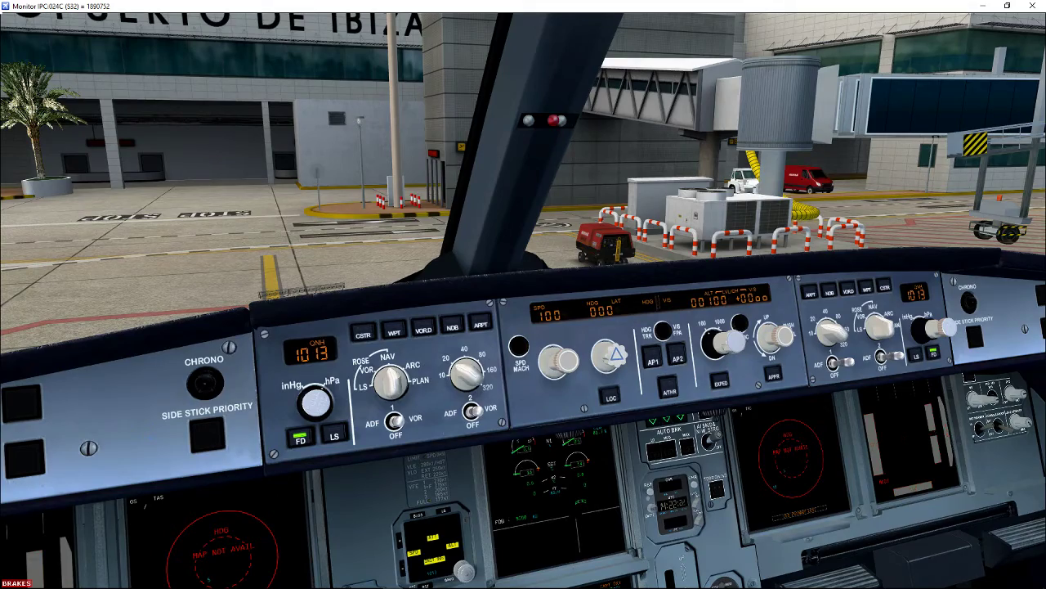
pyautogui.press('a')
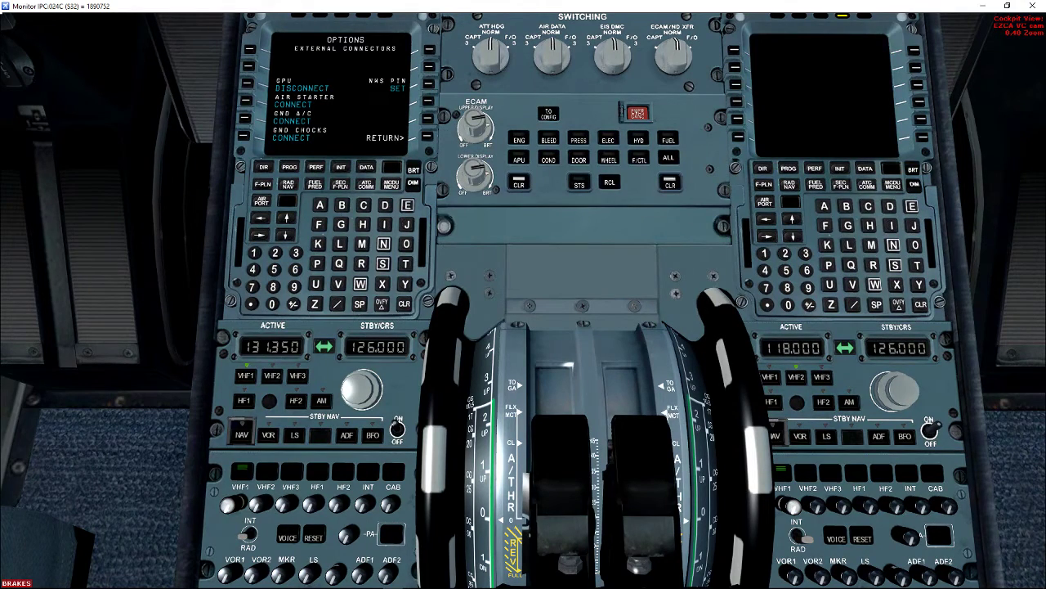
pyautogui.moveTo(0, 67); pyautogui.dragTo(453, 67)
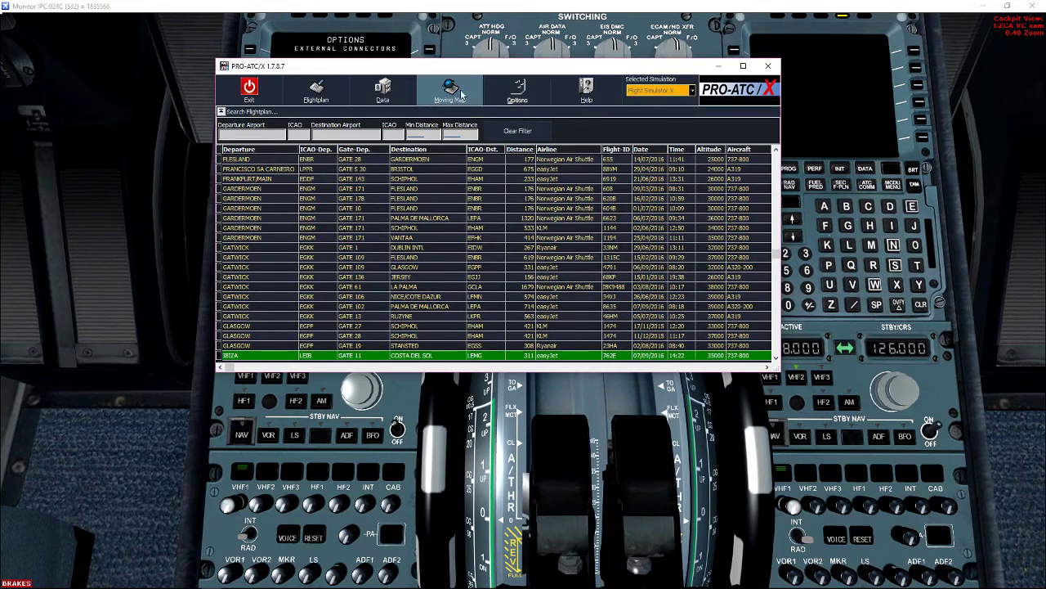
pyautogui.click(450, 90)
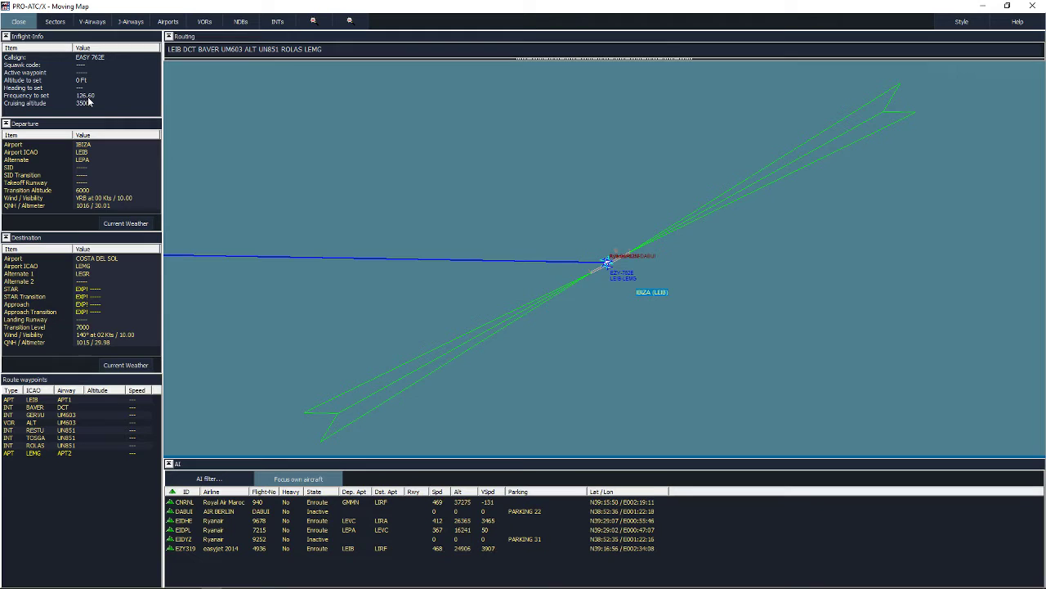
pyautogui.click(1007, 6)
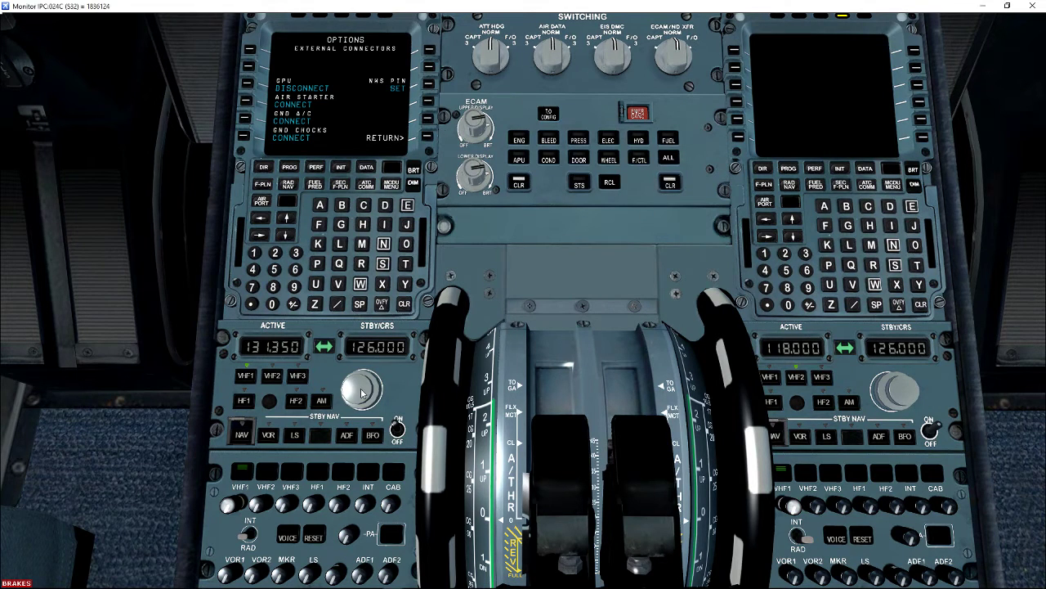
# Tune the captain's VHF1 radio to 126.600 and make it the active frequency.
pyautogui.scroll(3, 363, 389)
pyautogui.scroll(10, 363, 389)
pyautogui.scroll(7, 363, 388)
pyautogui.scroll(10, 363, 388)
pyautogui.scroll(20, 363, 388)
pyautogui.scroll(16, 363, 388)
pyautogui.scroll(6, 363, 388)
pyautogui.scroll(2, 363, 388)
# Request the flight clearance from the controller through the PRO-ATC/X in-flight options, repeating the request.
pyautogui.hotkey('ctrl', 'shift', 'm')
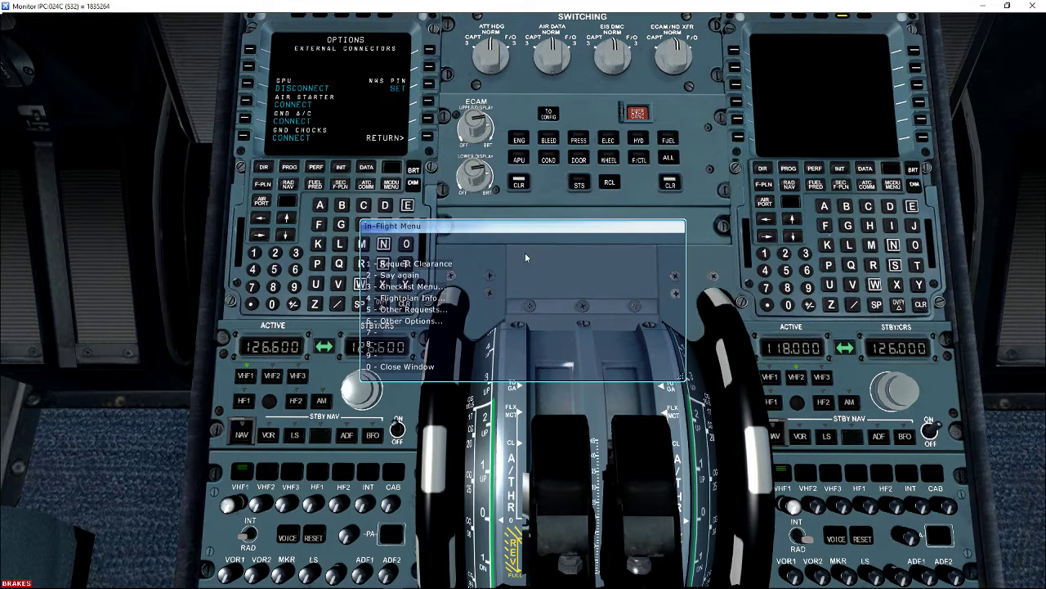
pyautogui.click(419, 264)
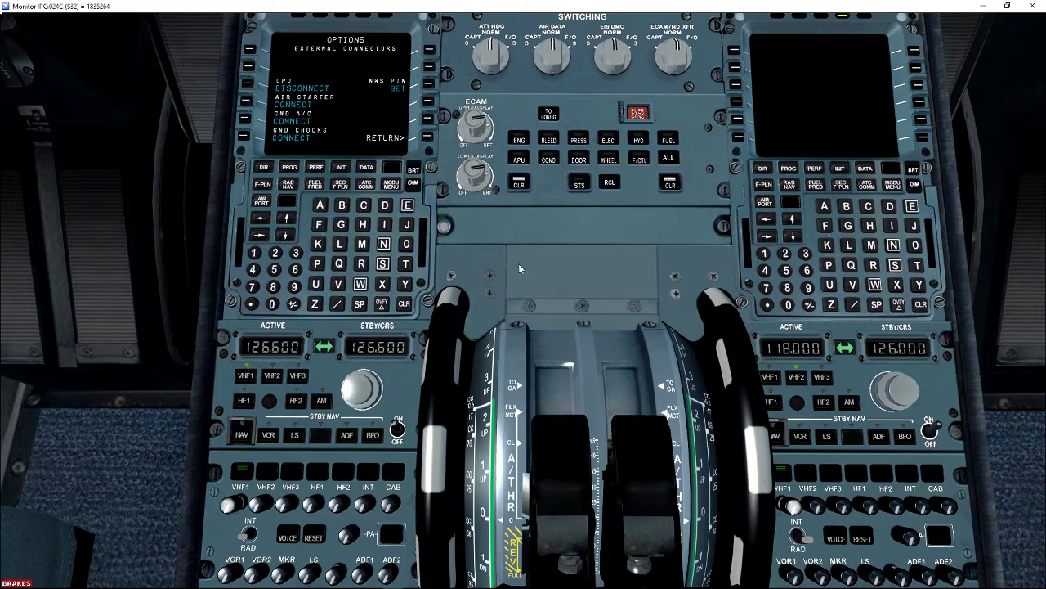
pyautogui.press('`')
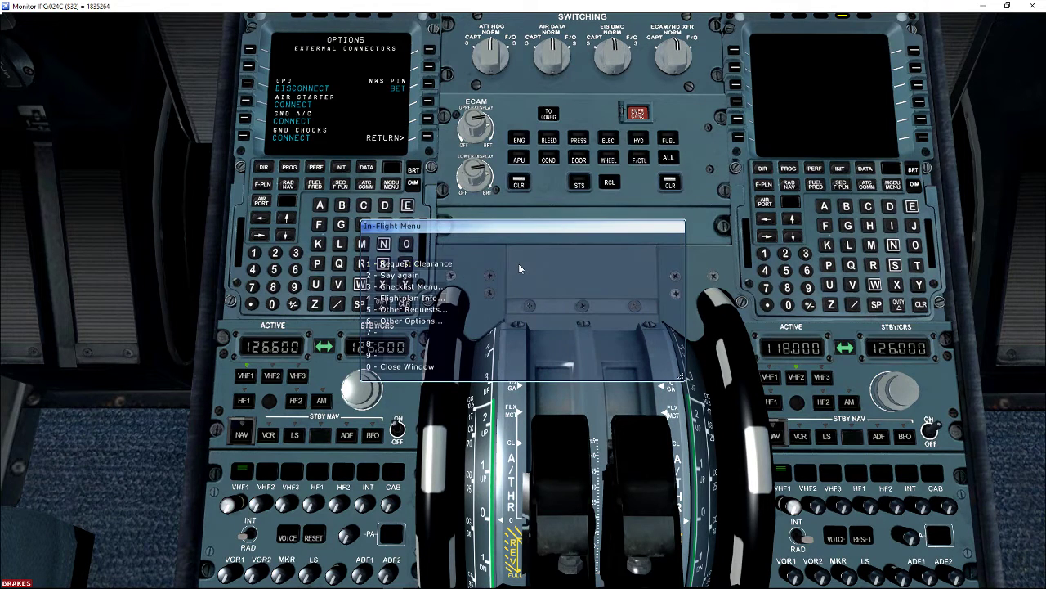
pyautogui.press('1')
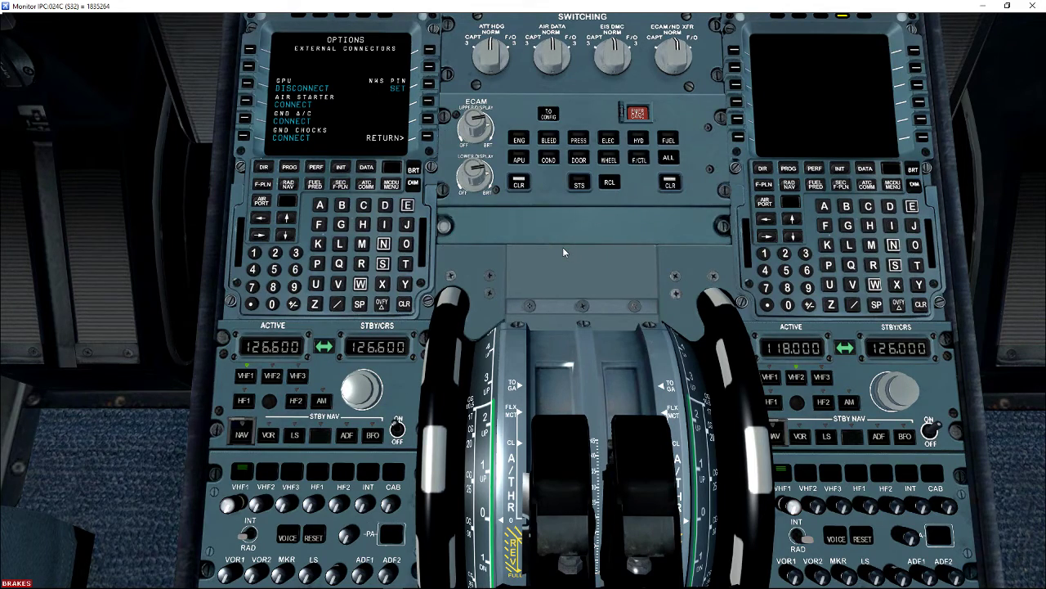
pyautogui.press('a')
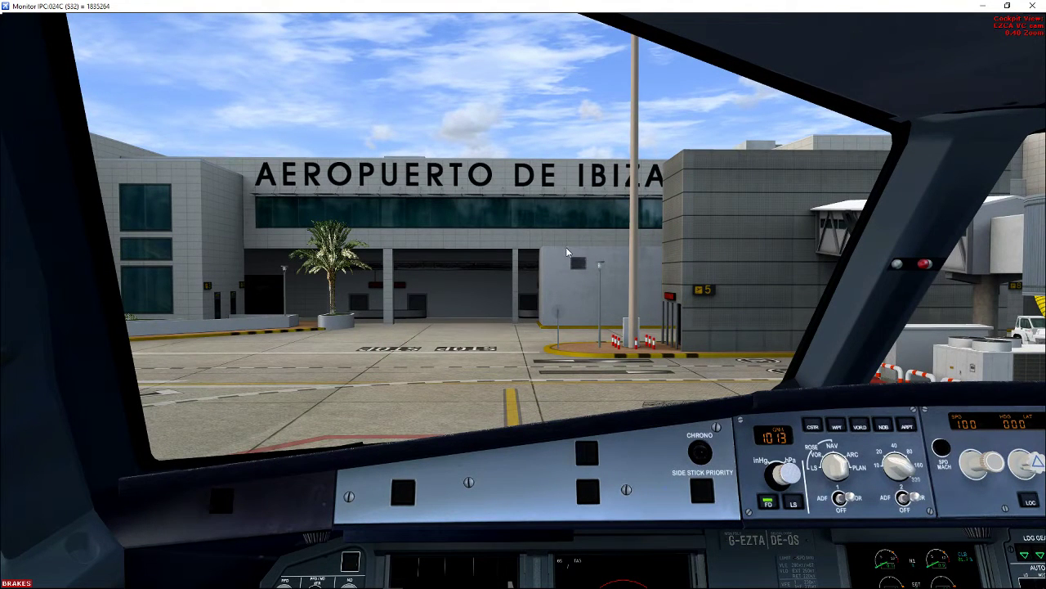
pyautogui.hotkey('ctrl', 'shift', 'm')
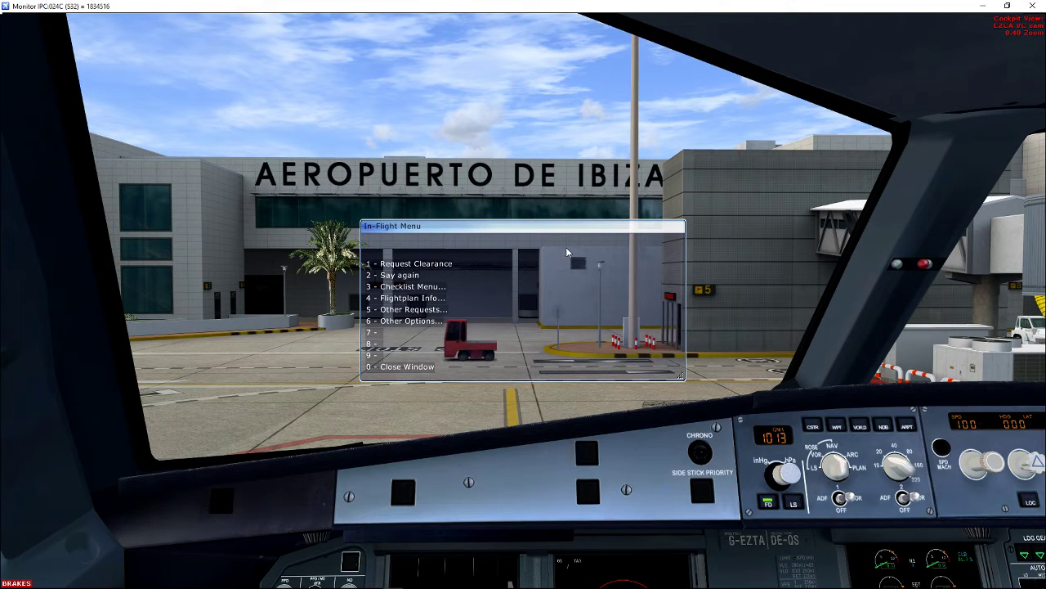
pyautogui.press('1')
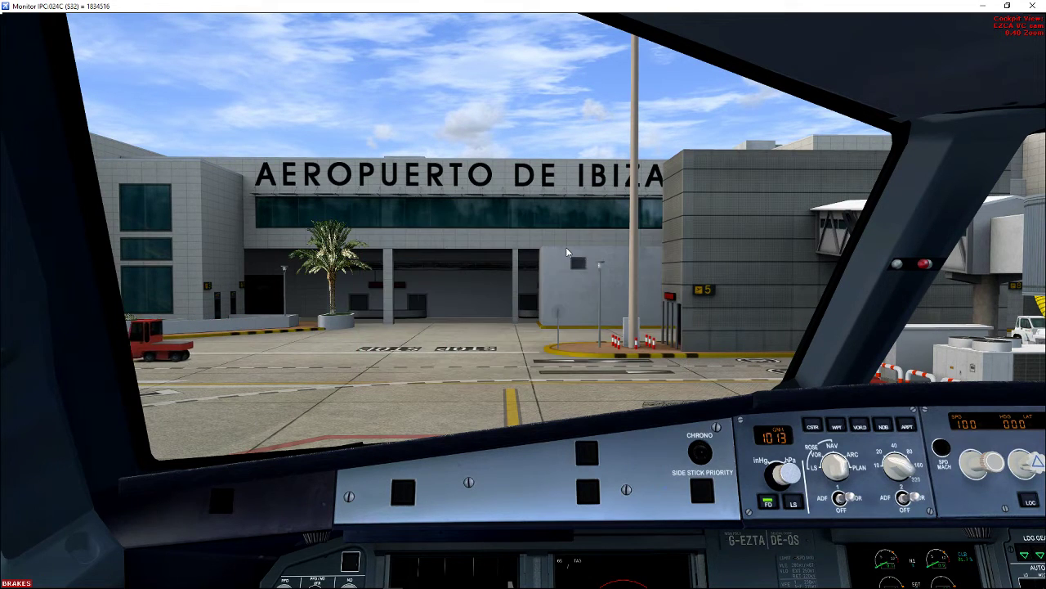
pyautogui.hotkey('ctrl', 'shift', 'm')
pyautogui.press('1')
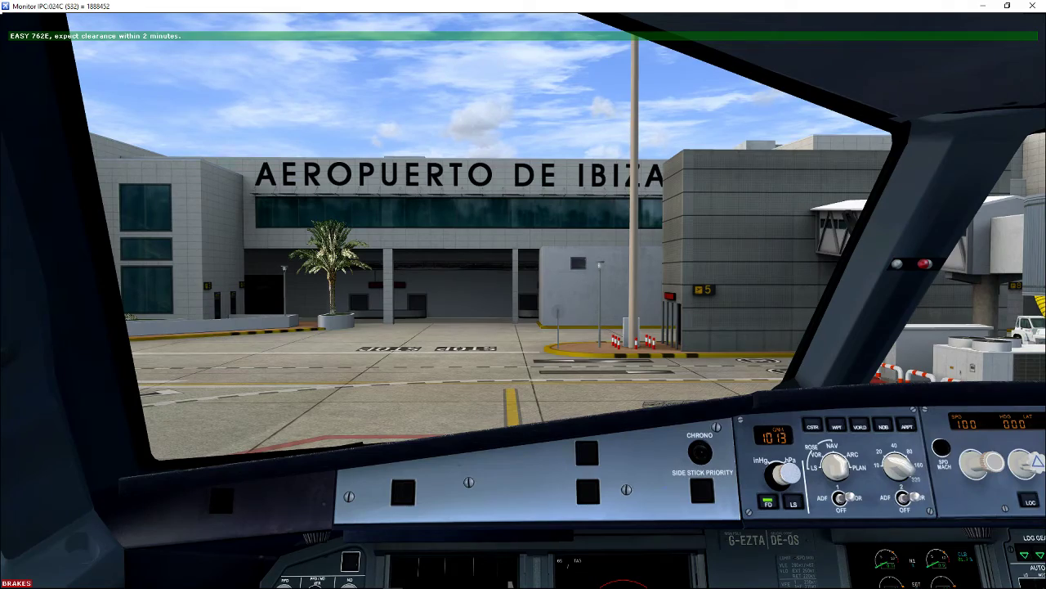
pyautogui.press('a')
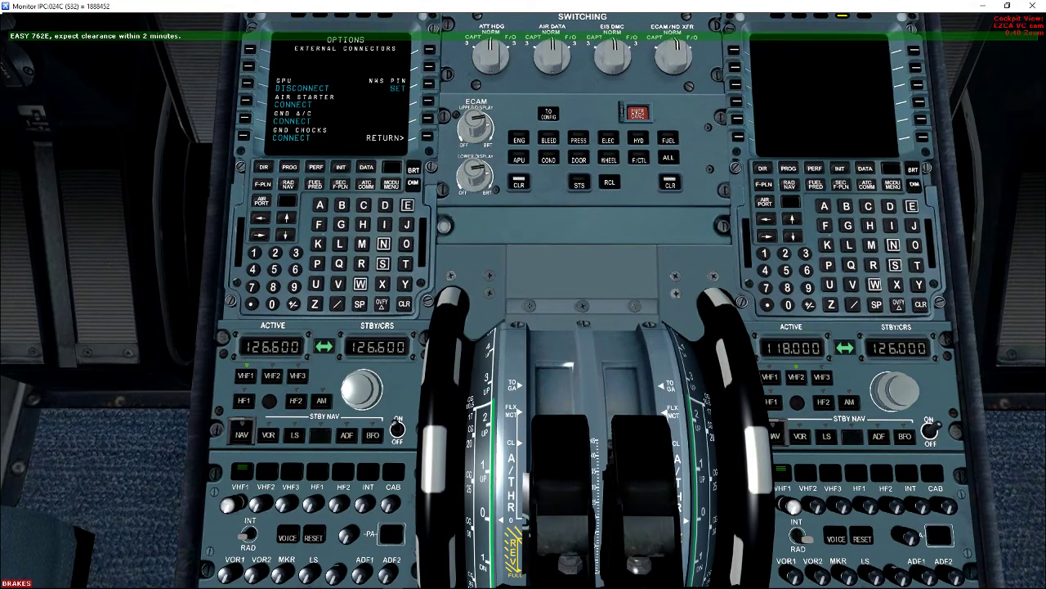
# Bring the PRO-ATC/X flight plan list onto the main screen and stop the current Ibiza to Costa del Sol flight.
pyautogui.moveTo(2, 182); pyautogui.dragTo(600, 181)
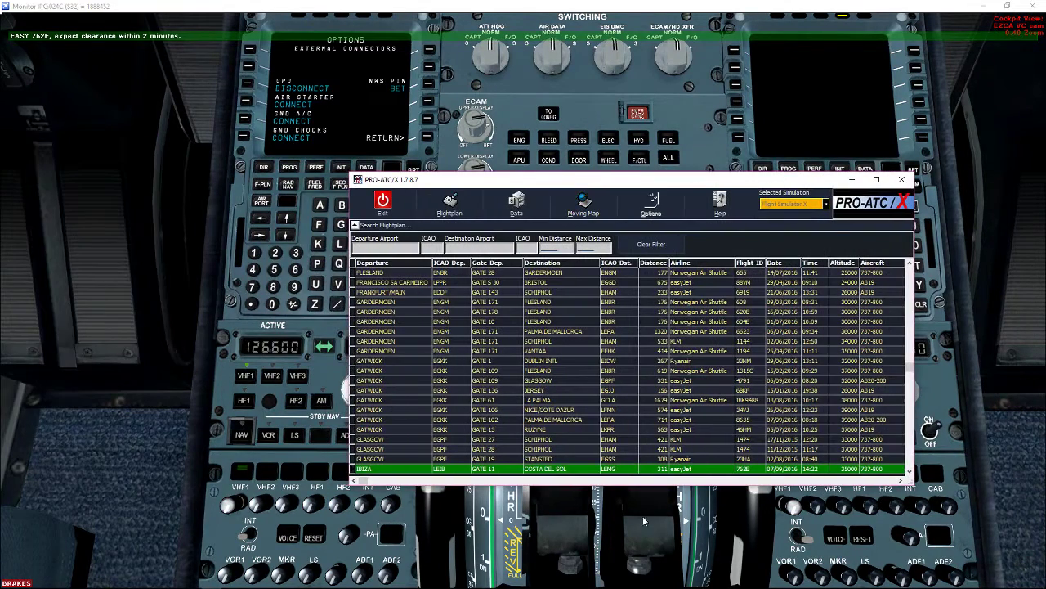
pyautogui.rightClick(625, 472)
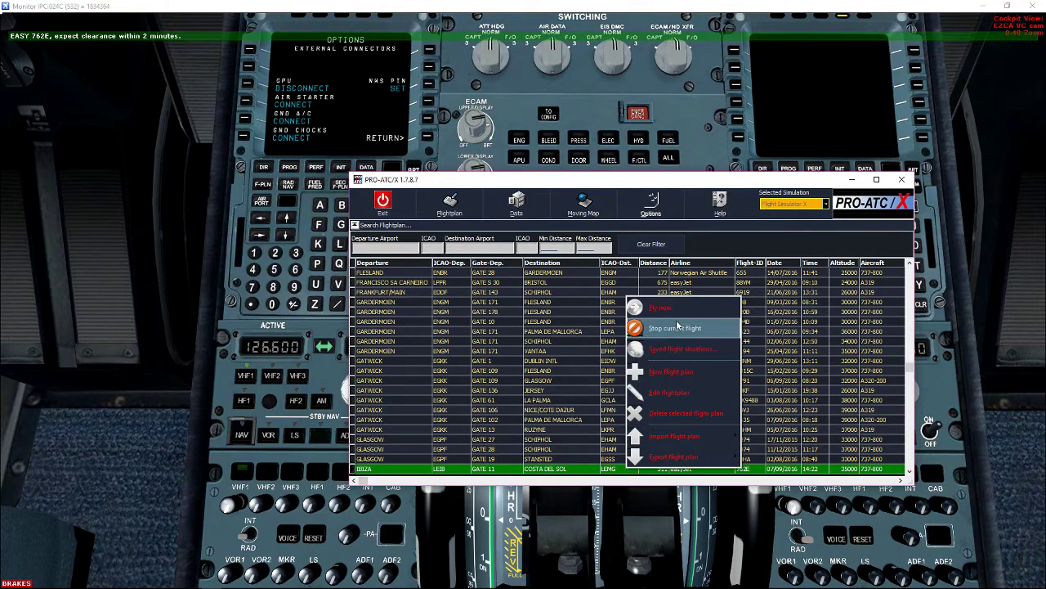
pyautogui.click(675, 328)
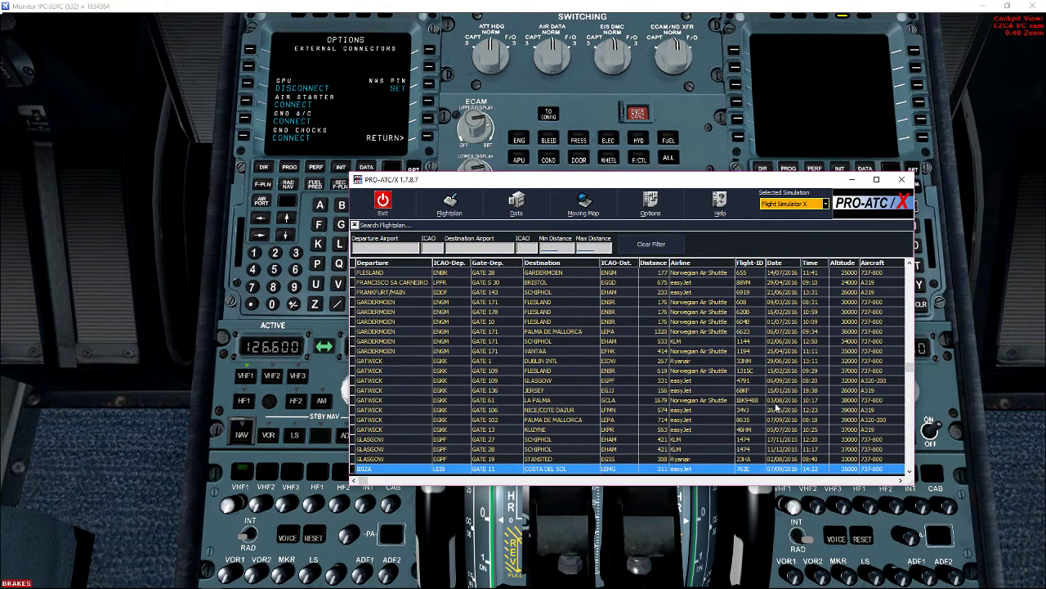
# Have the copilot serve the com and nav radio in the in-flight options, and save the options.
pyautogui.click(666, 215)
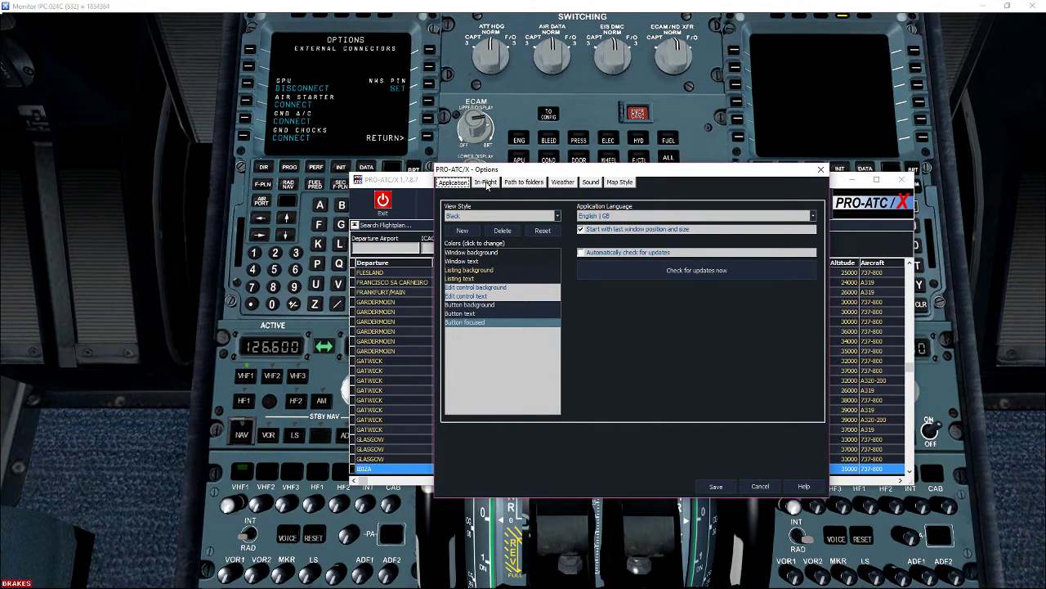
pyautogui.click(486, 183)
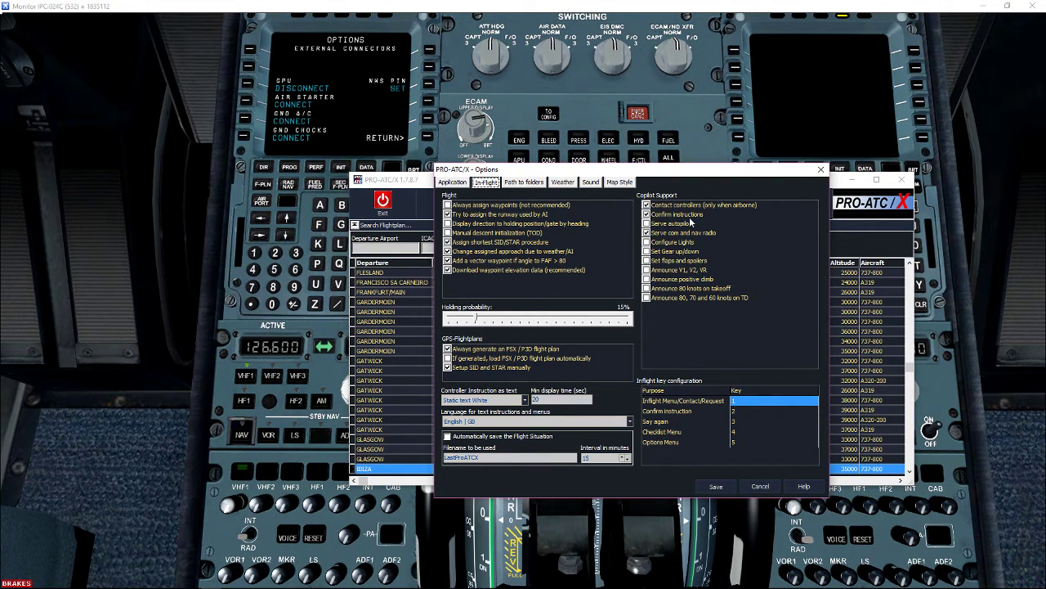
pyautogui.click(646, 234)
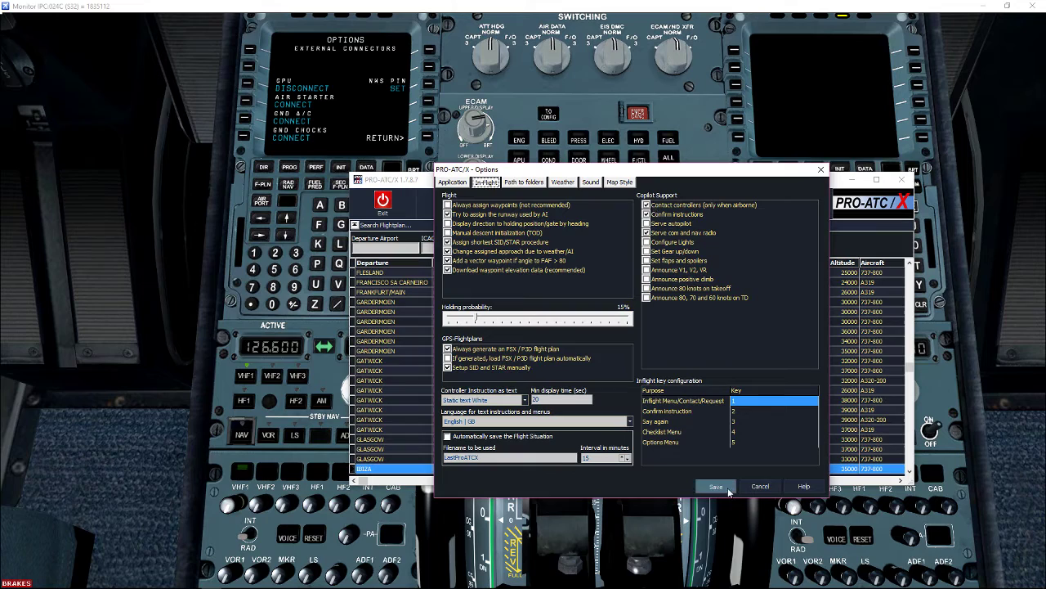
pyautogui.click(703, 488)
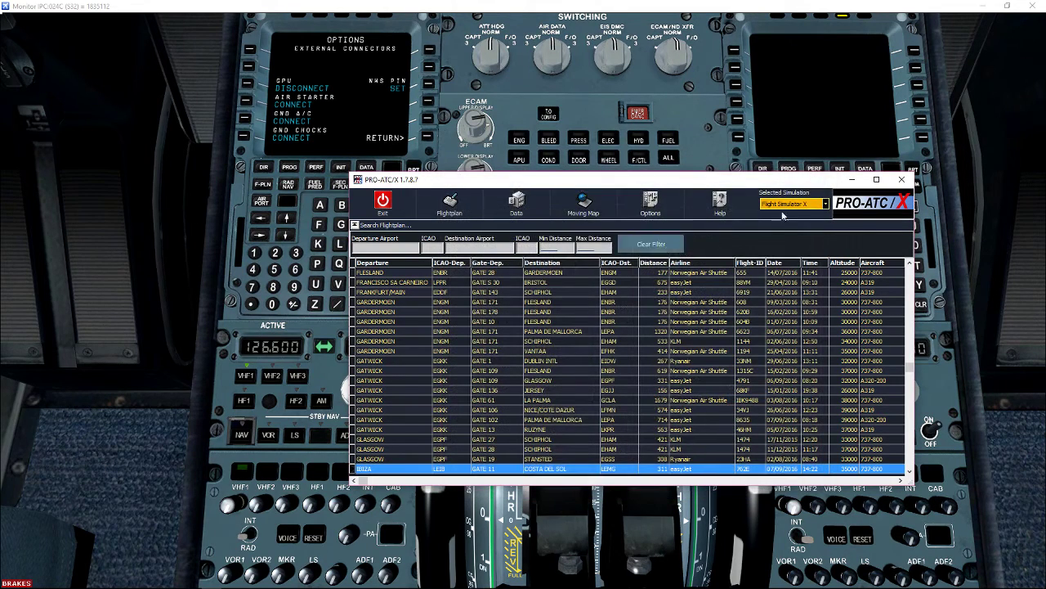
# Exit PRO-ATC/X and switch the simulator to the captain's forward cockpit view.
pyautogui.click(381, 206)
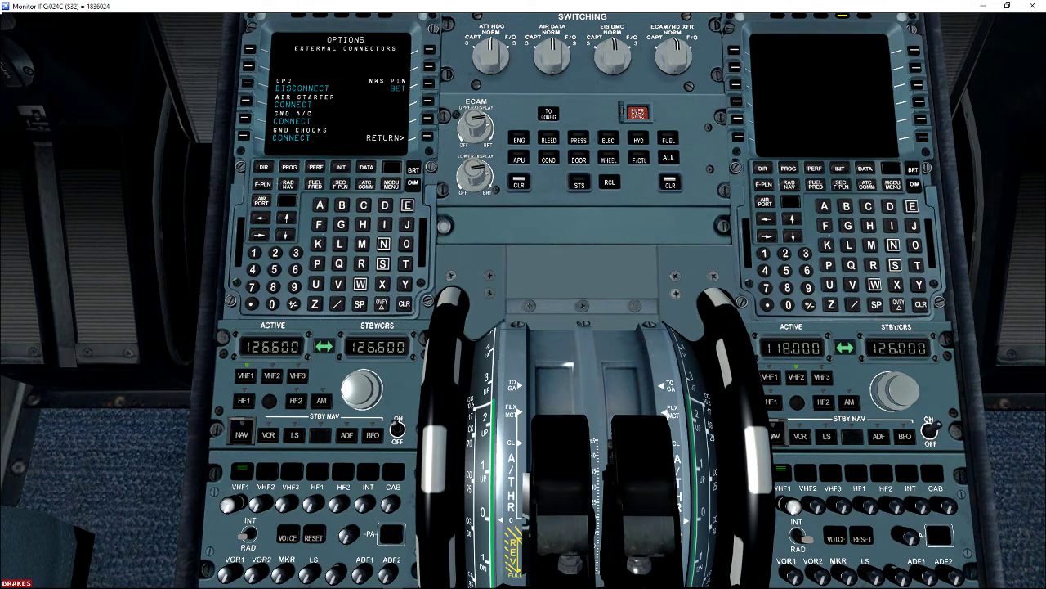
pyautogui.press('F9')
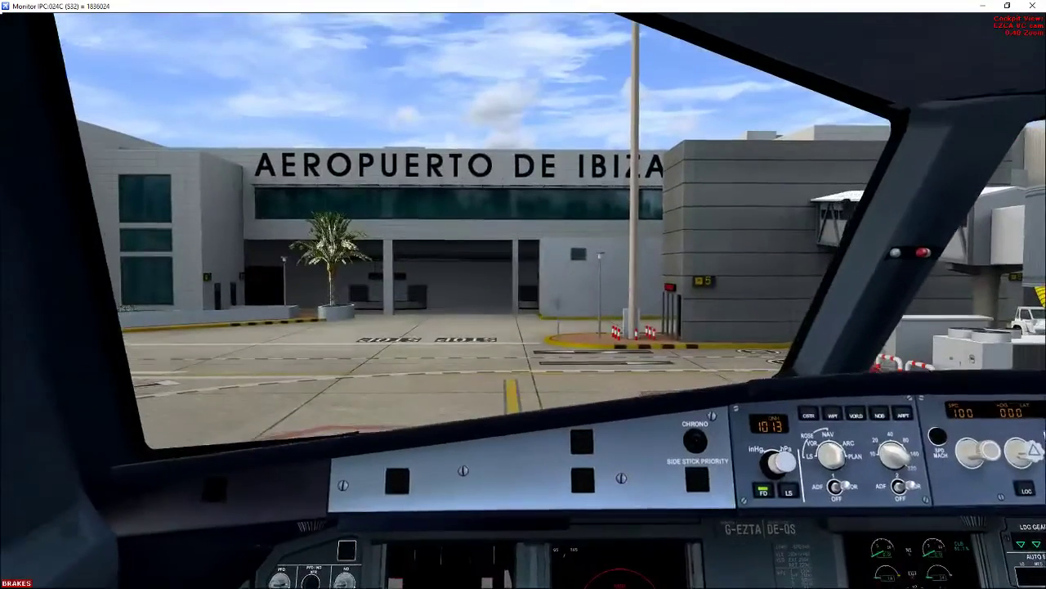